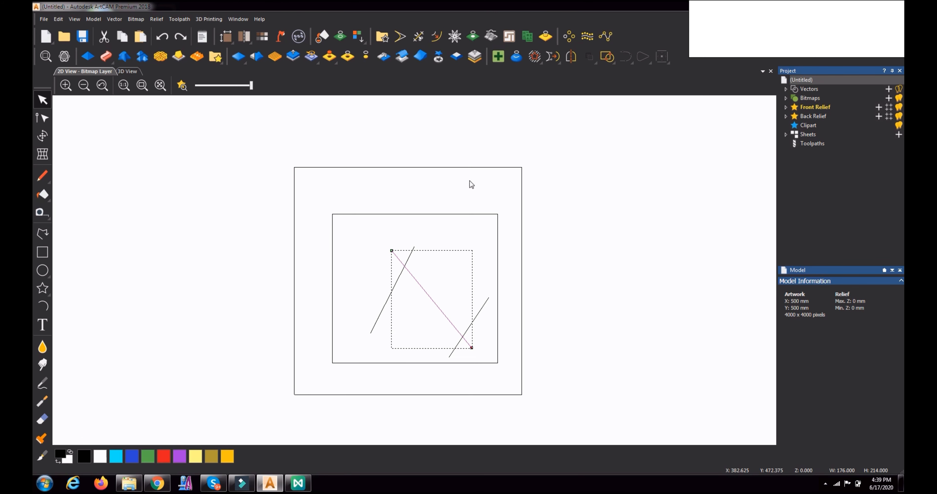
- Trim the long diagonal line's upper end back to its crossing with the left diagonal line
click(461, 182)
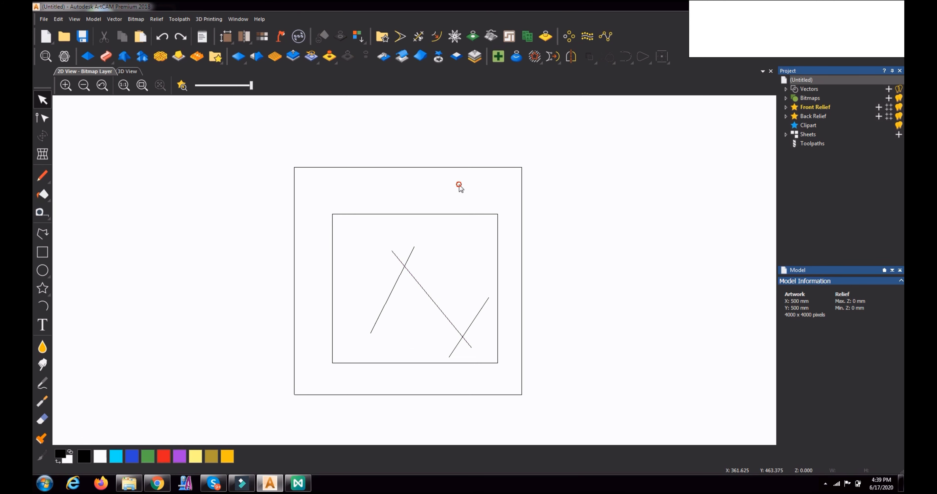
click(419, 36)
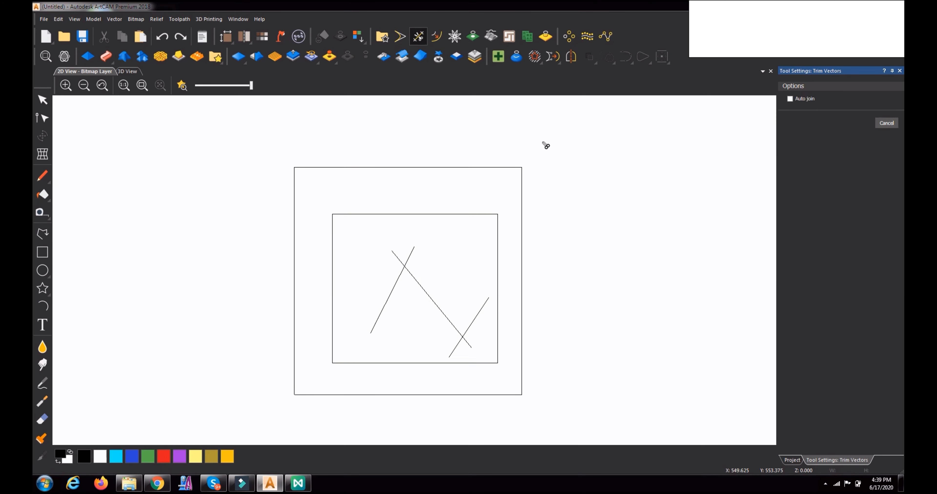
click(399, 259)
- Create a five-point star with a first-point radius of about 215 mm overlapping the inner rectangle, with its second points pulled inward
click(47, 288)
drag(413, 292, 385, 384)
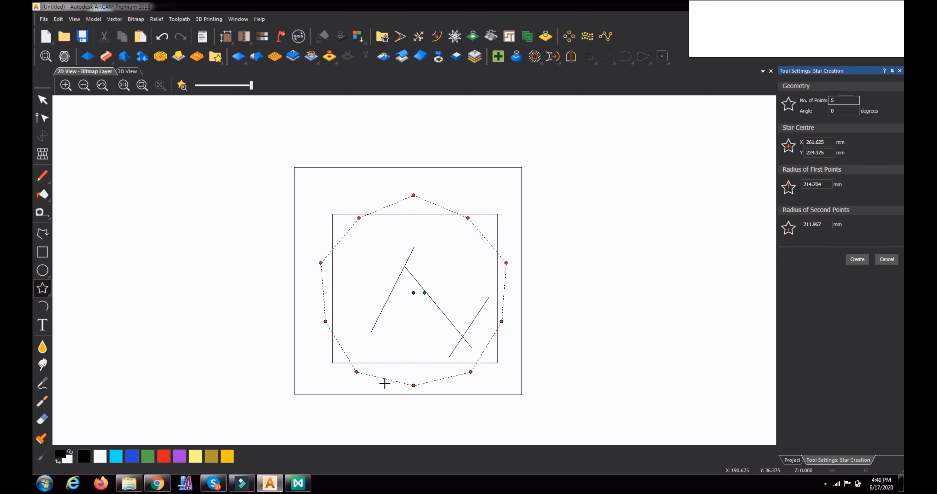
click(401, 343)
click(860, 259)
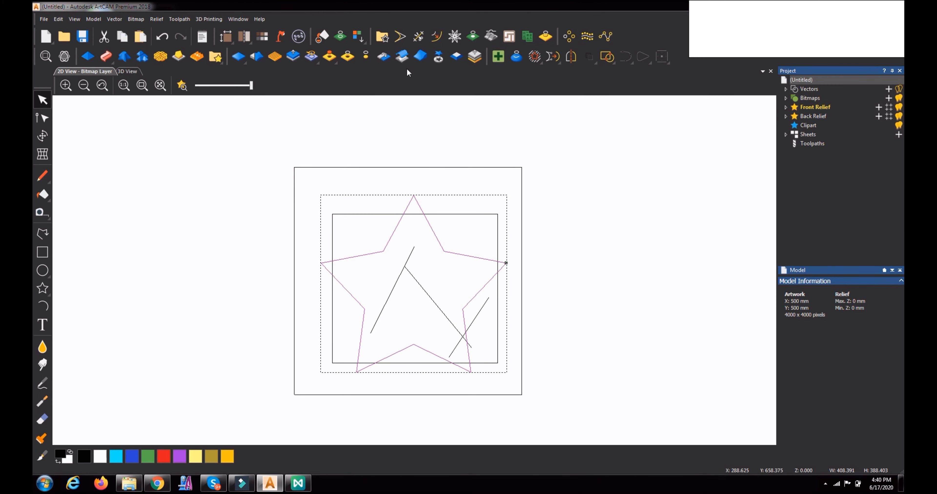
- Trim the star's top tip, the rectangle's upper and lower-left corner sections outside the star, and the left diagonal's end above the crossing
click(418, 36)
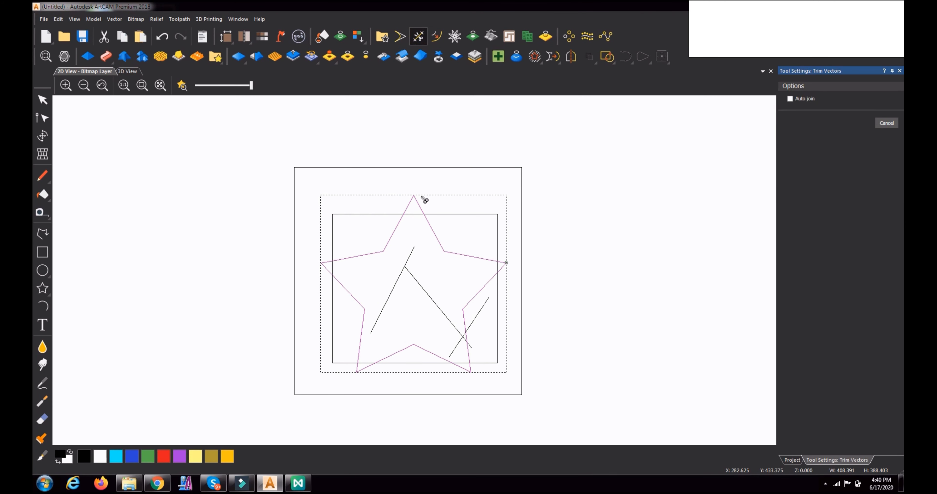
click(423, 209)
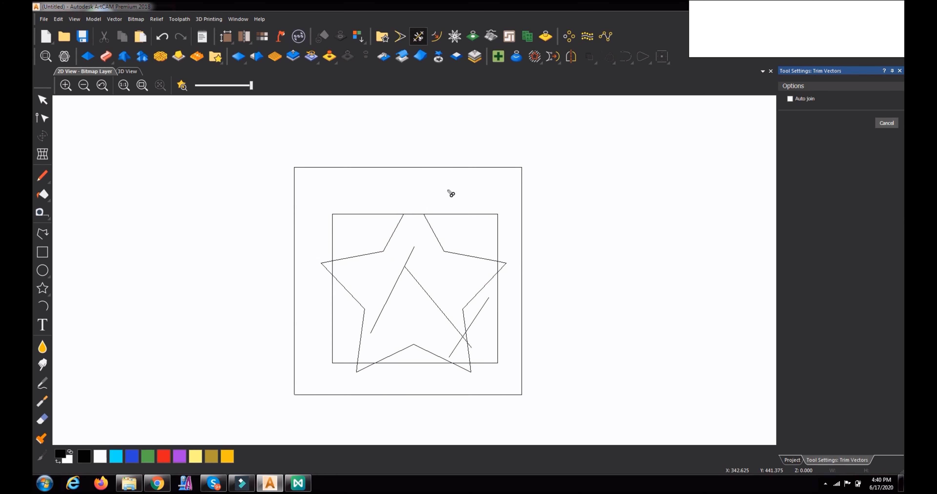
click(448, 214)
click(332, 242)
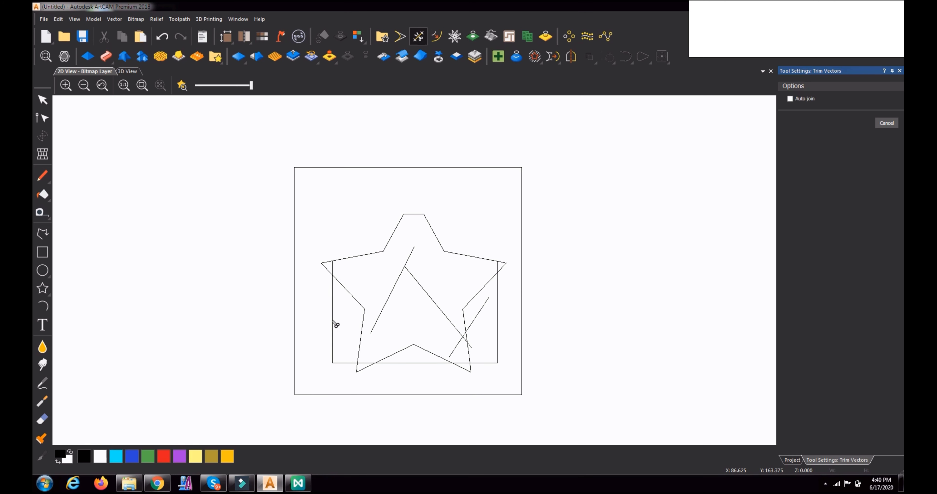
click(332, 337)
click(409, 257)
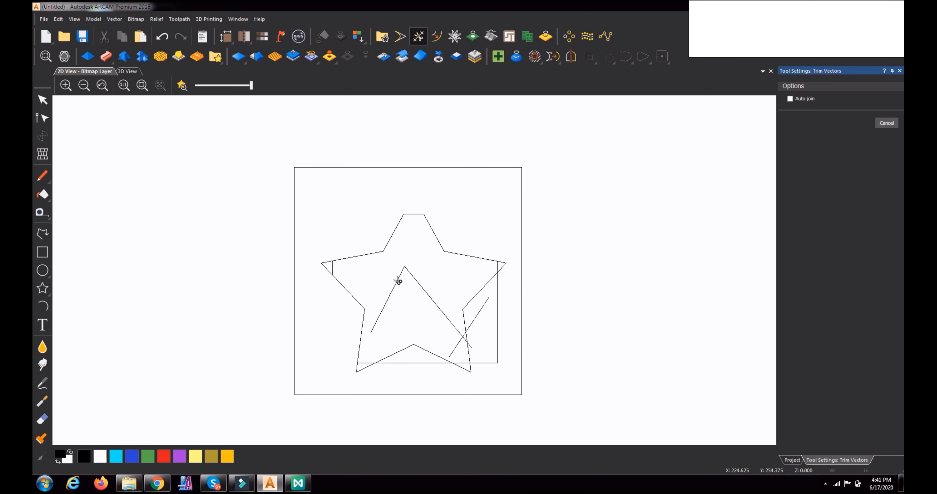
- Shift the long middle diagonal line slightly left so that it crosses the left diagonal line again
click(47, 106)
click(388, 296)
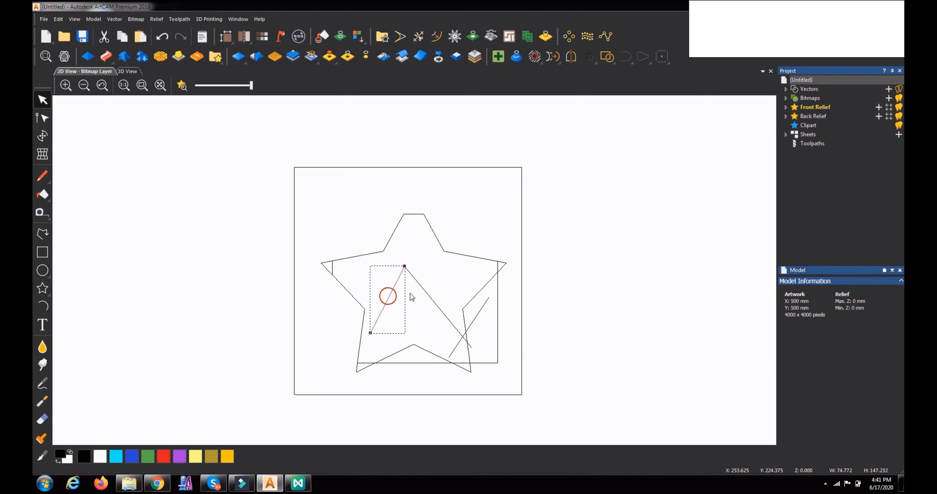
click(422, 290)
drag(434, 301, 420, 300)
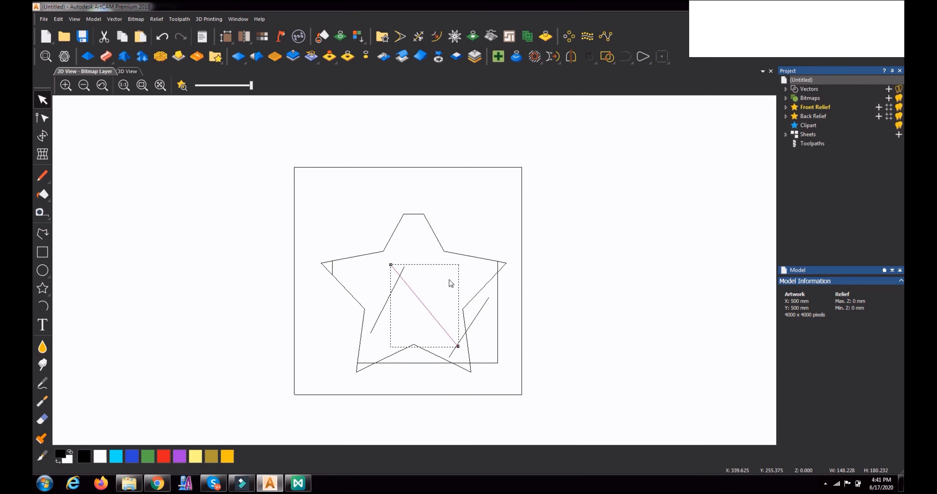
click(467, 278)
- Trim the overhanging ends of the three crossing diagonal lines with Auto join enabled, and check the joined zigzag by selecting it
click(418, 35)
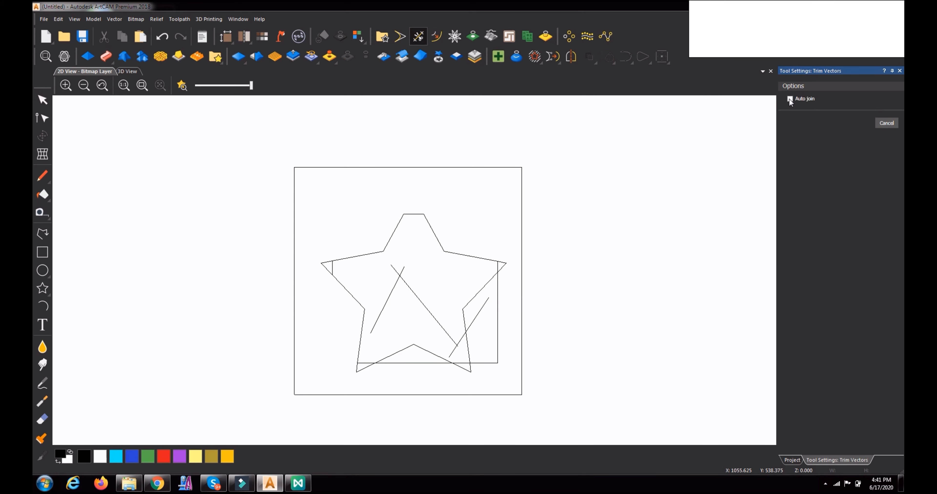
click(789, 99)
click(401, 271)
click(396, 270)
click(452, 353)
click(886, 123)
click(422, 303)
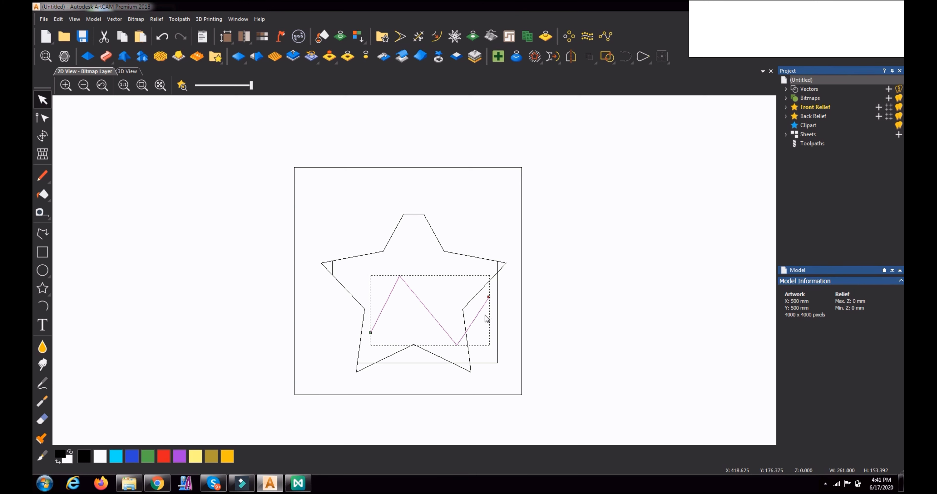
click(487, 217)
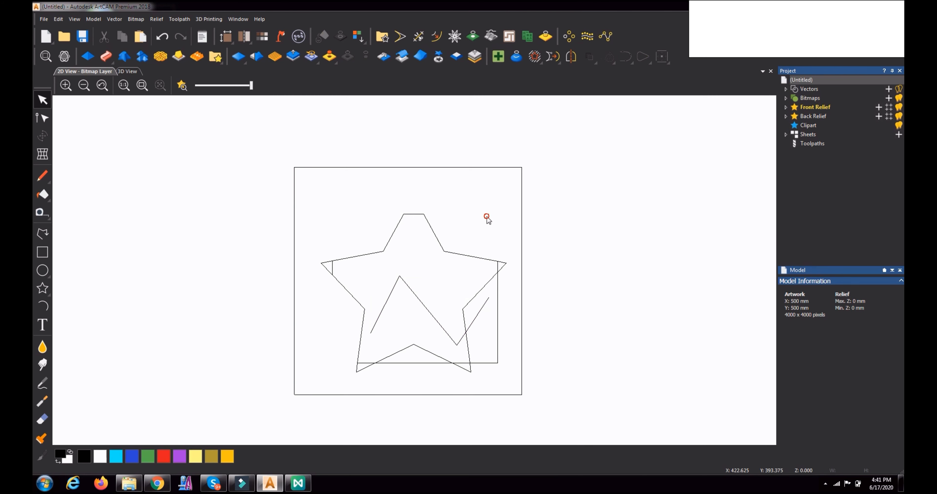
- Delete the short vertical leftover in the star's left tip and all remaining vectors inside the artwork boundary
click(332, 269)
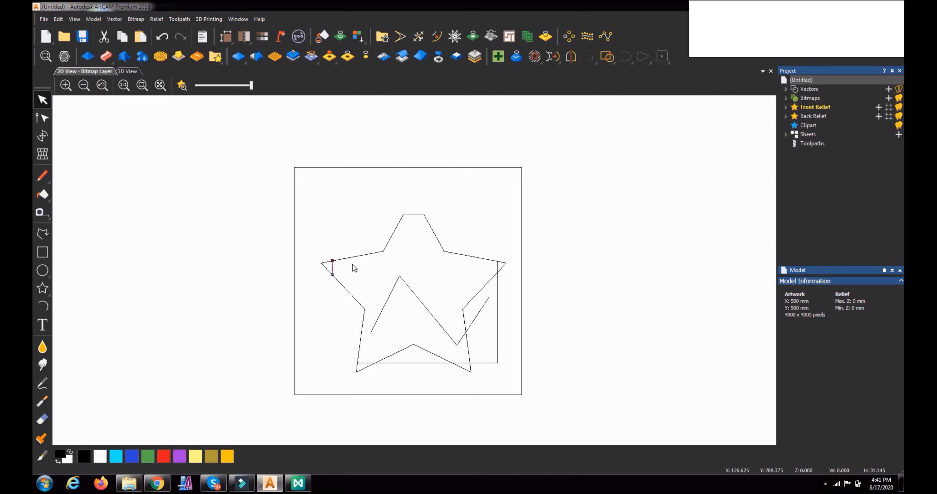
key(Delete)
drag(581, 400, 217, 168)
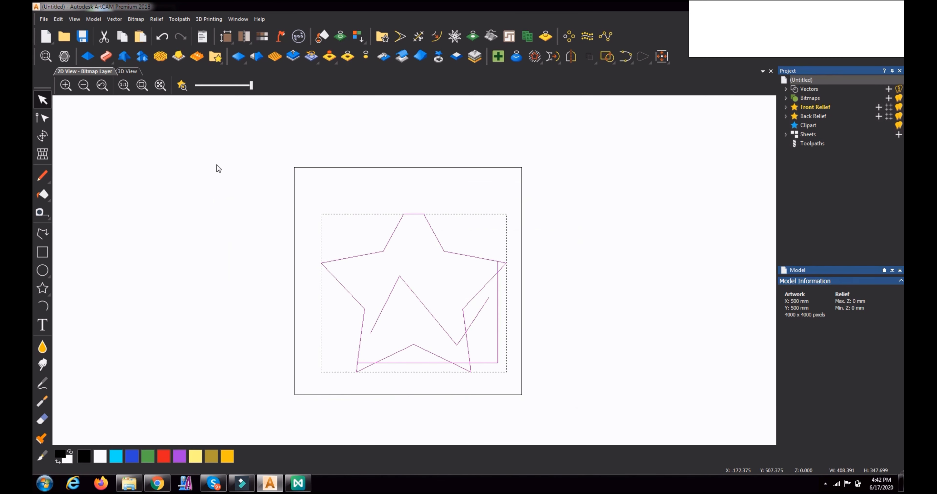
key(Delete)
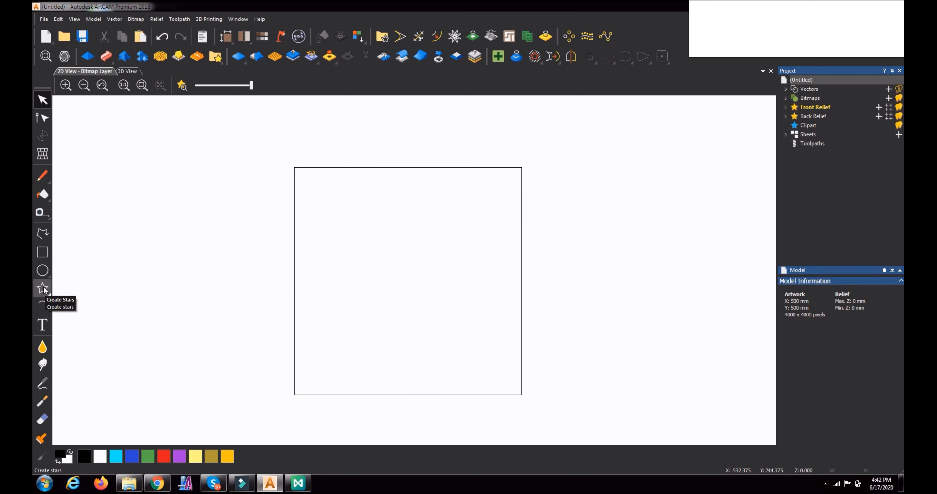
- Draw a rectangle about 269 mm wide and 247 mm high in the lower middle of the artwork area
click(42, 257)
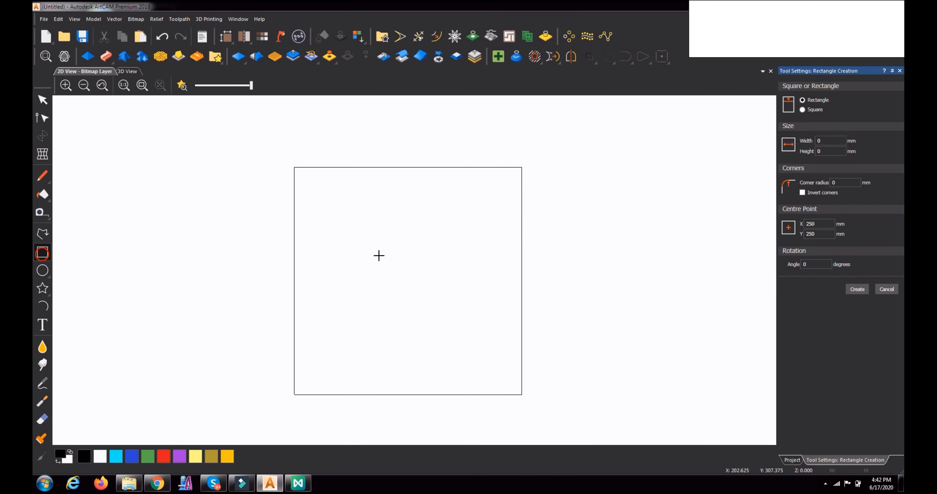
drag(369, 240, 491, 353)
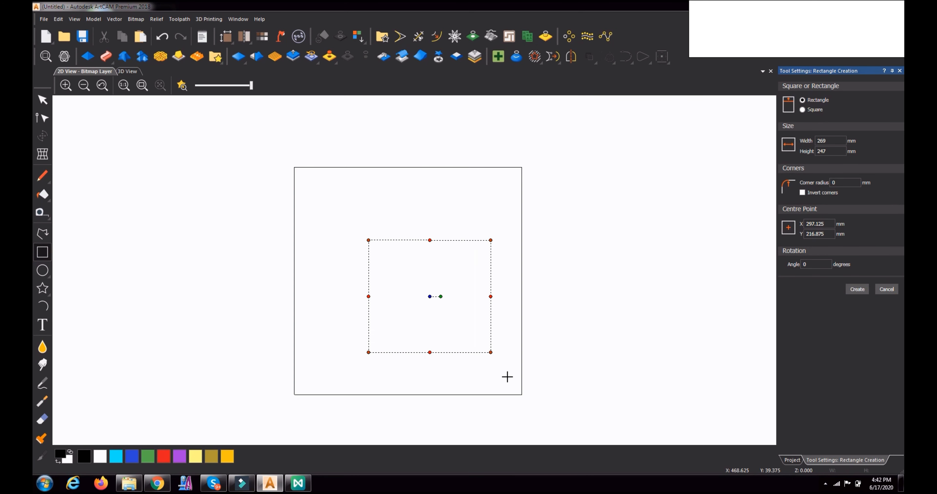
click(861, 290)
click(884, 290)
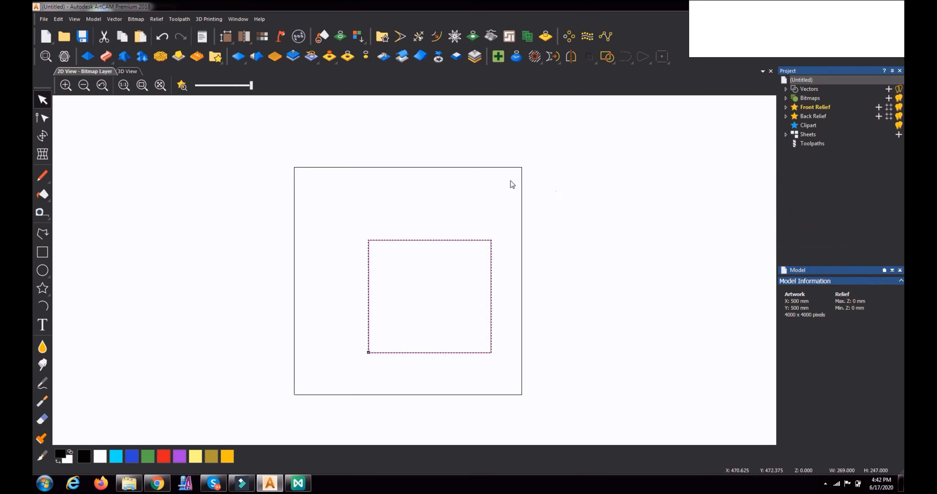
- Offset the rectangle 20 mm outwards with radiused corners, and undo the offset
click(435, 36)
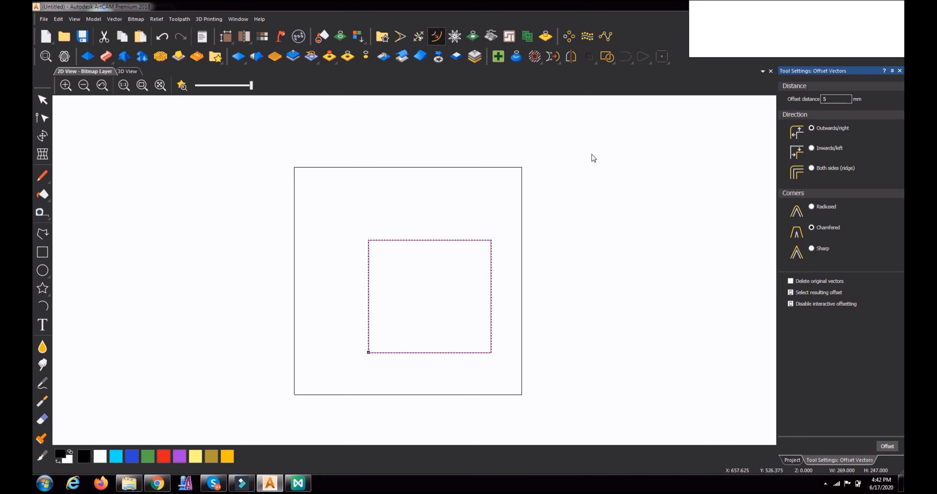
double_click(838, 99)
click(812, 206)
click(887, 447)
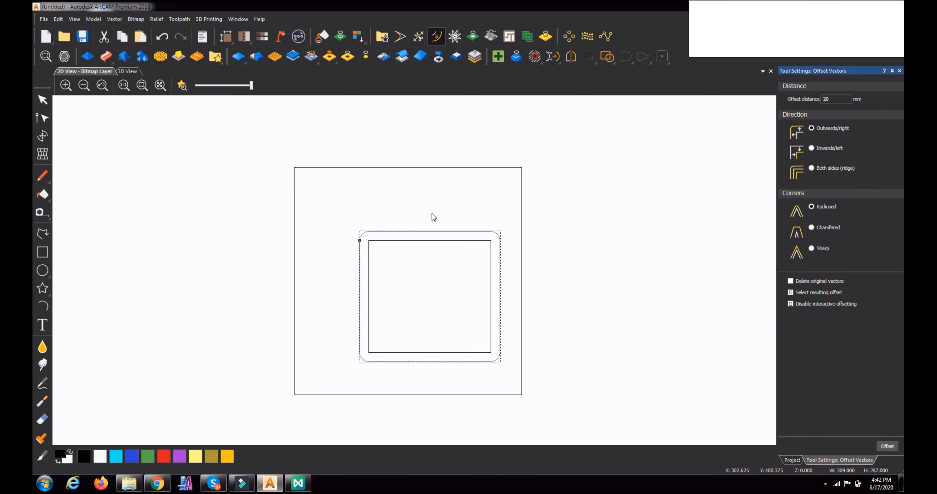
key(ctrl+z)
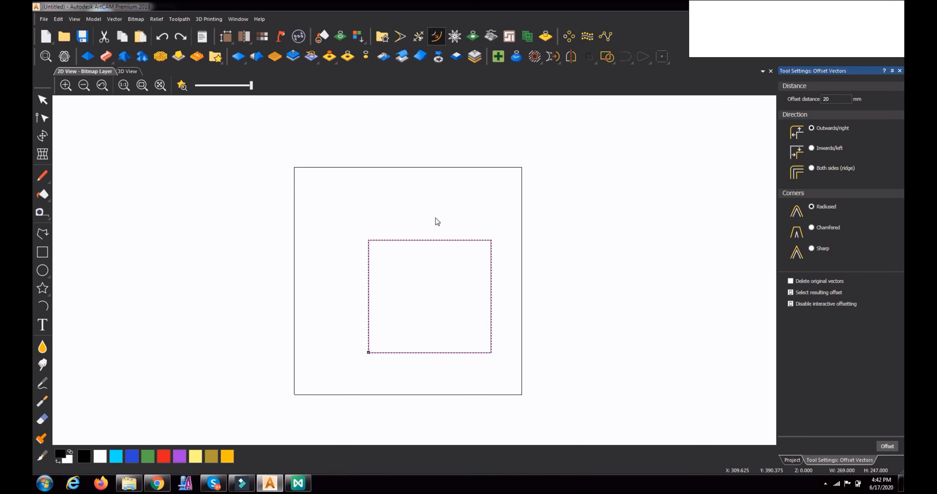
- Offset the rectangle inwards by 20 mm with radiused corners, and undo the offset
click(810, 148)
click(886, 448)
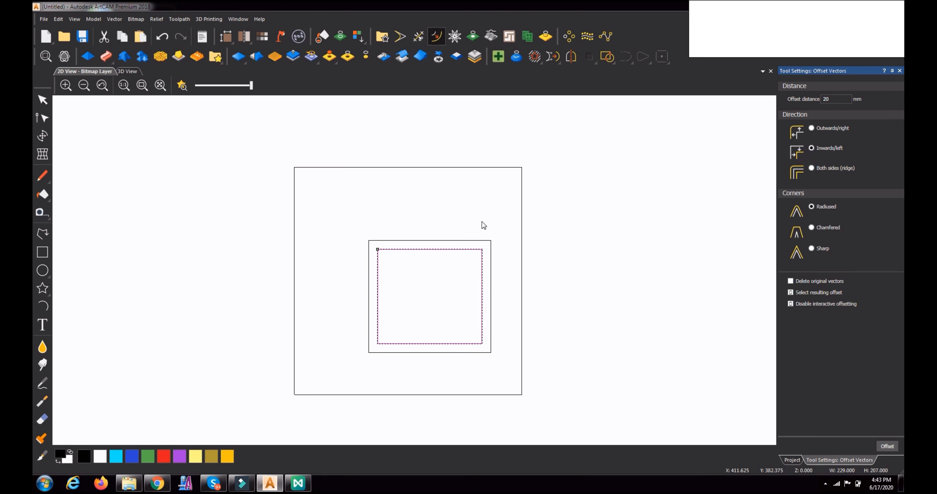
key(ctrl+z)
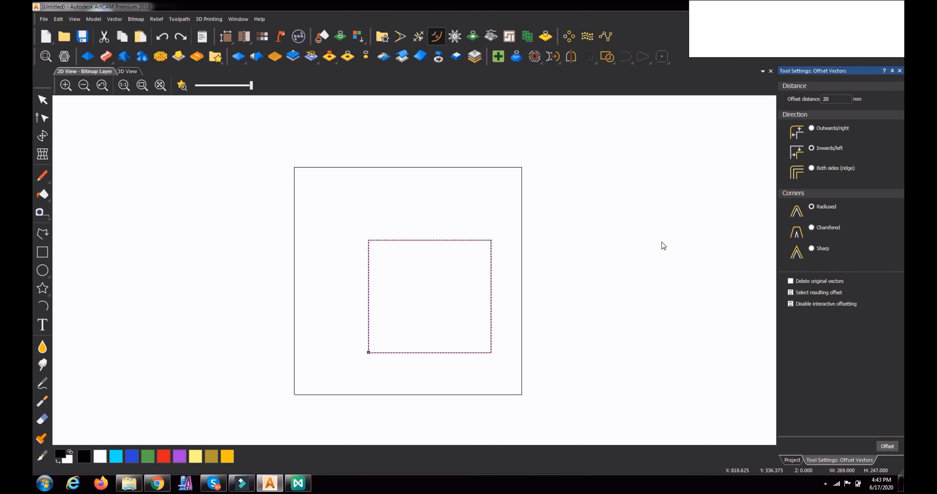
- Offset the rectangle 20 mm to both sides with radiused corners, dismiss the advertising notification, and undo the offset
click(812, 168)
click(890, 447)
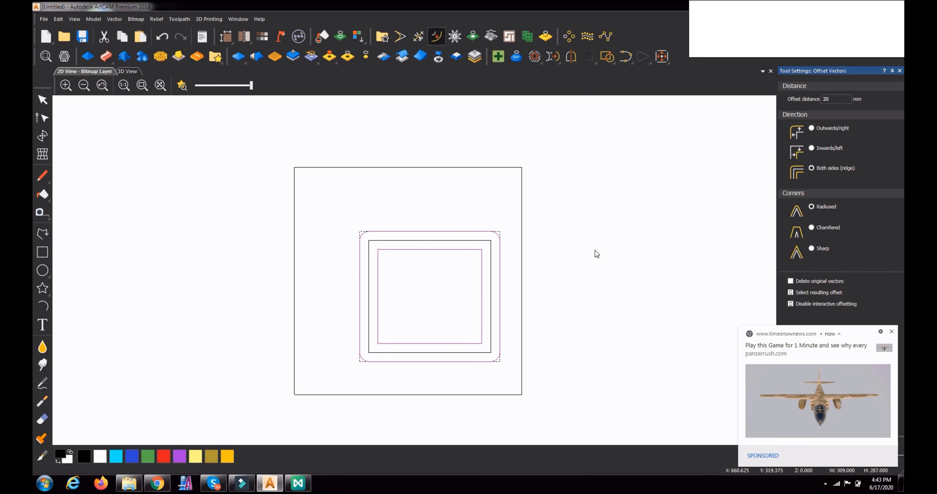
click(890, 332)
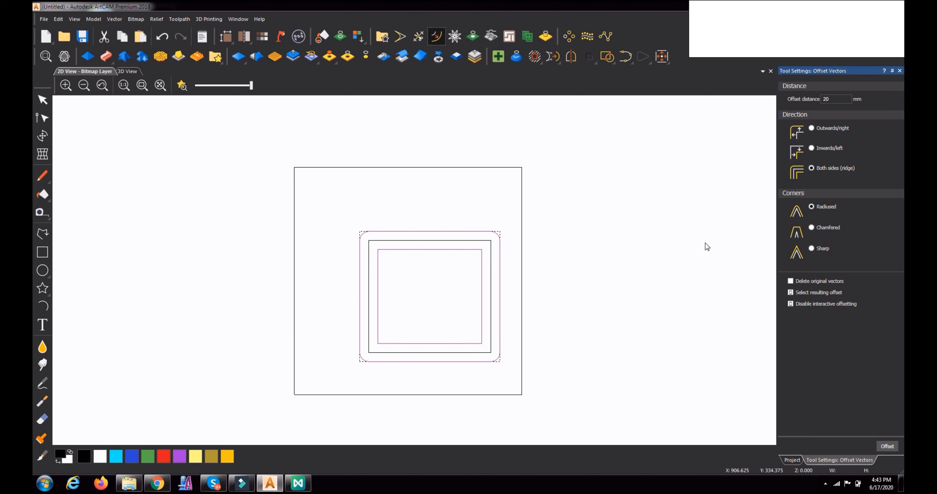
key(ctrl+z)
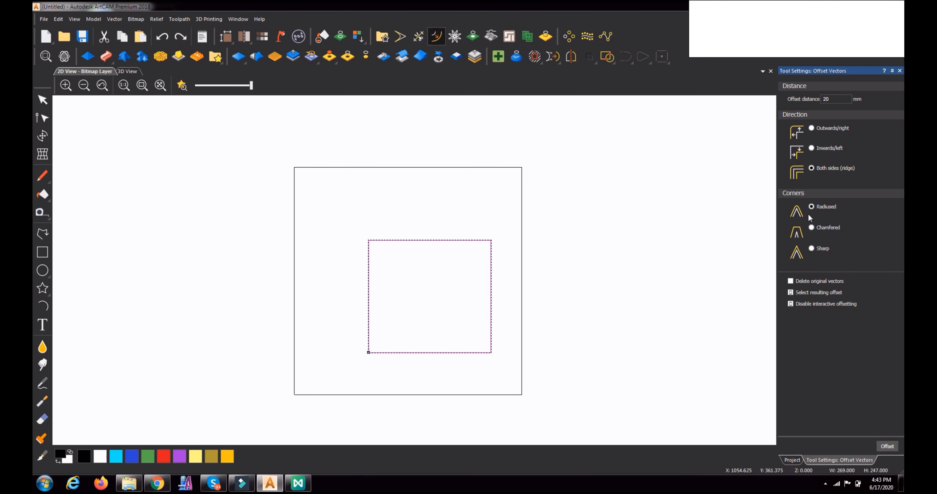
- Offset the rectangle 20 mm to both sides with chamfered corners, and undo the offset
click(812, 228)
click(887, 446)
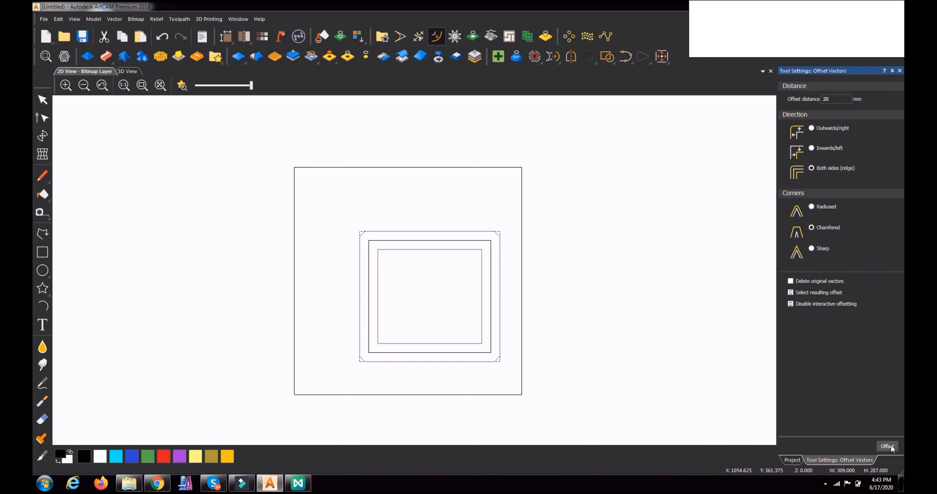
key(ctrl+z)
- Offset the rectangle 20 mm to both sides with sharp corners, and undo the offset
click(811, 248)
click(887, 446)
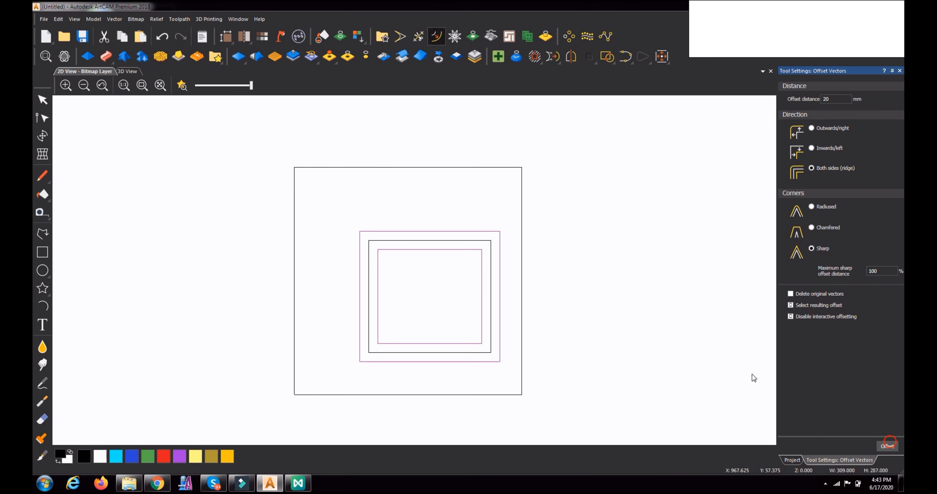
key(ctrl+z)
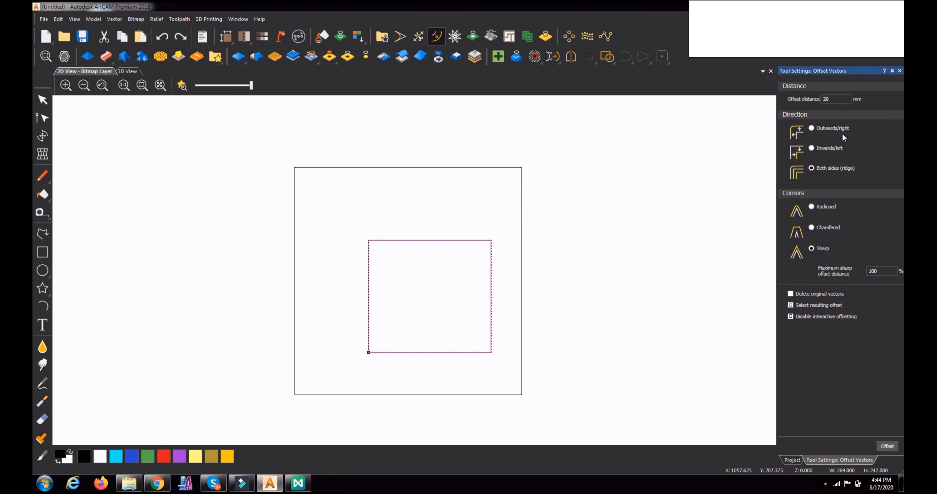
- Offset the rectangle 20 mm outwards with sharp corners while keeping the original, and undo the offset
click(811, 128)
click(887, 446)
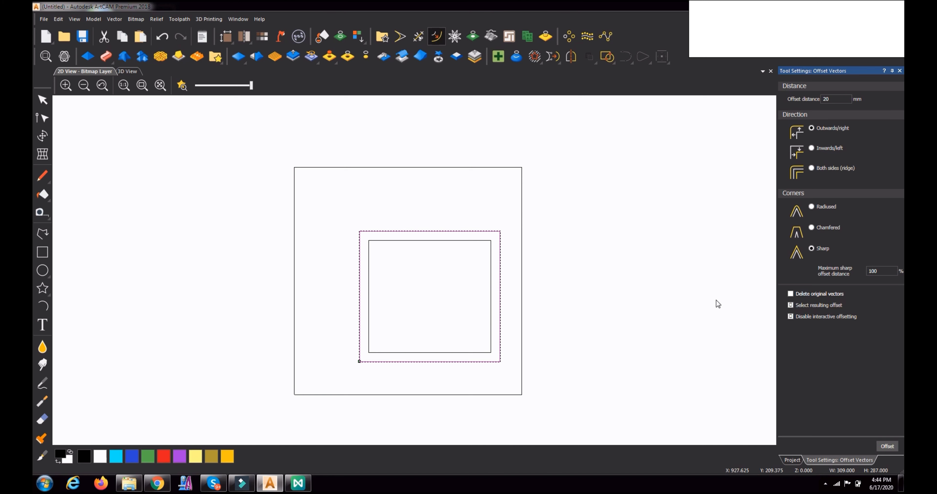
key(ctrl+z)
- Enable deletion of original vectors and offset the rectangle 20 mm outwards with sharp corners, undoing and repeating the offset once
click(790, 293)
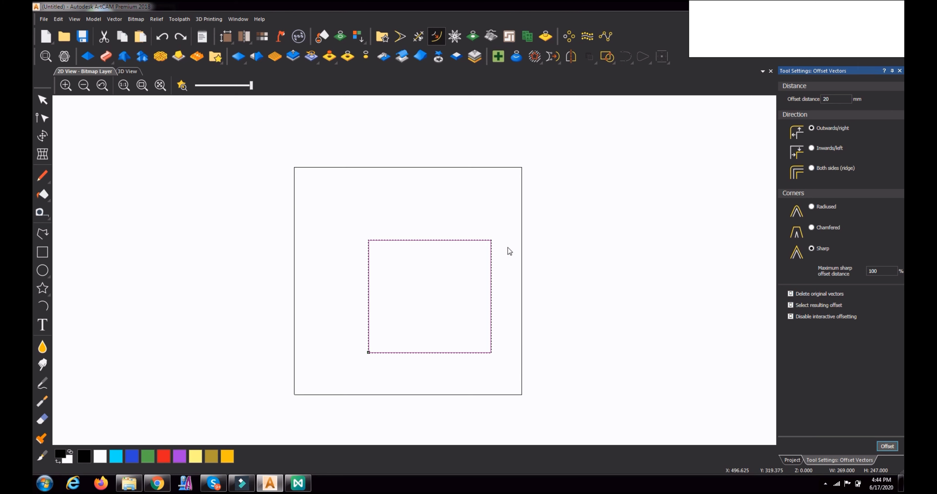
click(887, 446)
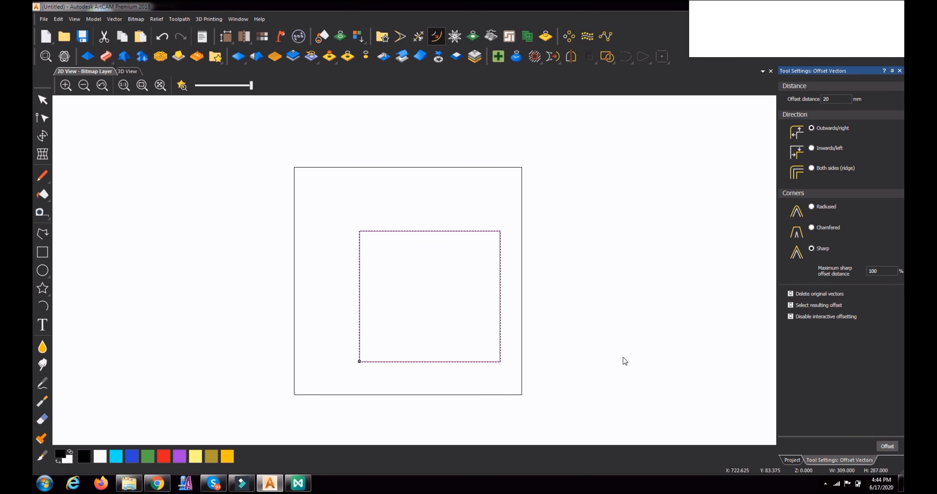
key(ctrl+z)
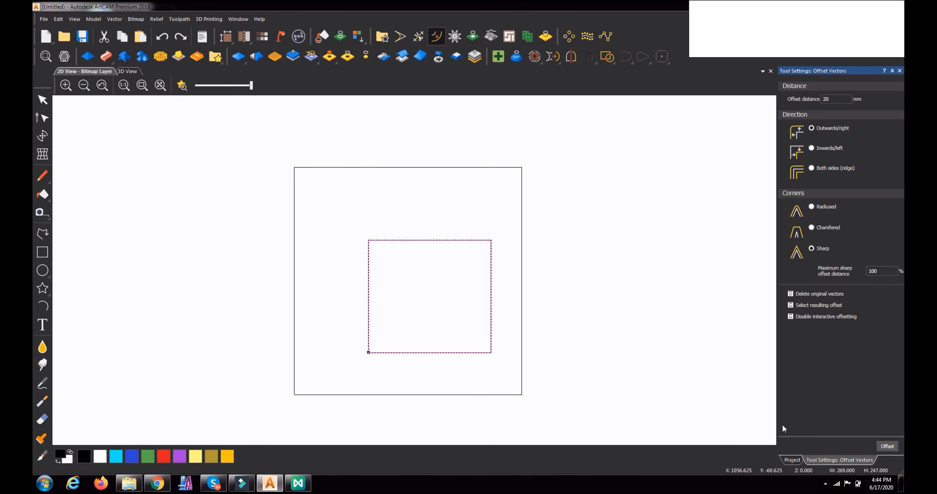
click(888, 445)
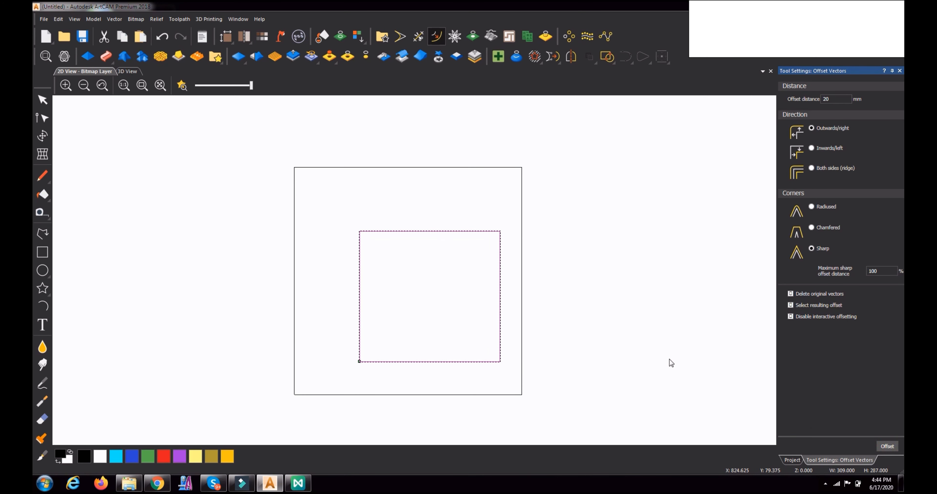
- Turn off deletion of original vectors, offset the restored rectangle 20 mm outwards with sharp corners, and undo that offset
key(ctrl+z)
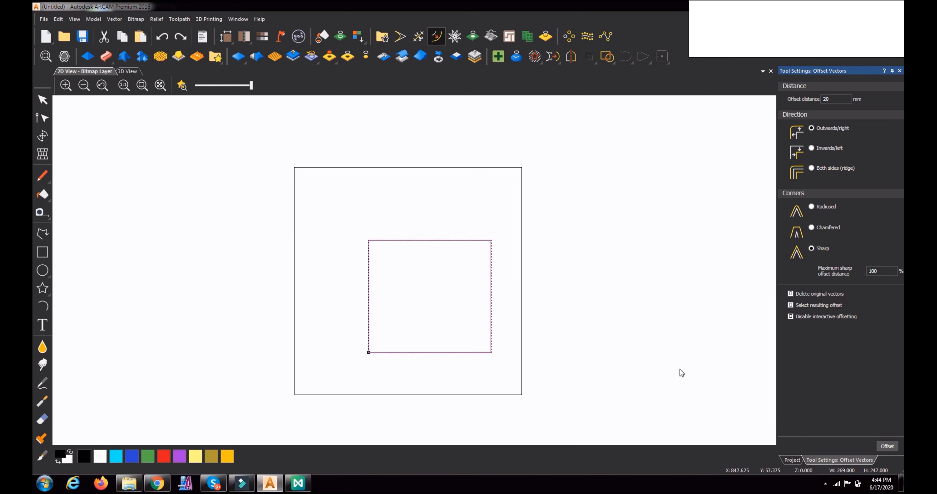
click(790, 294)
click(890, 450)
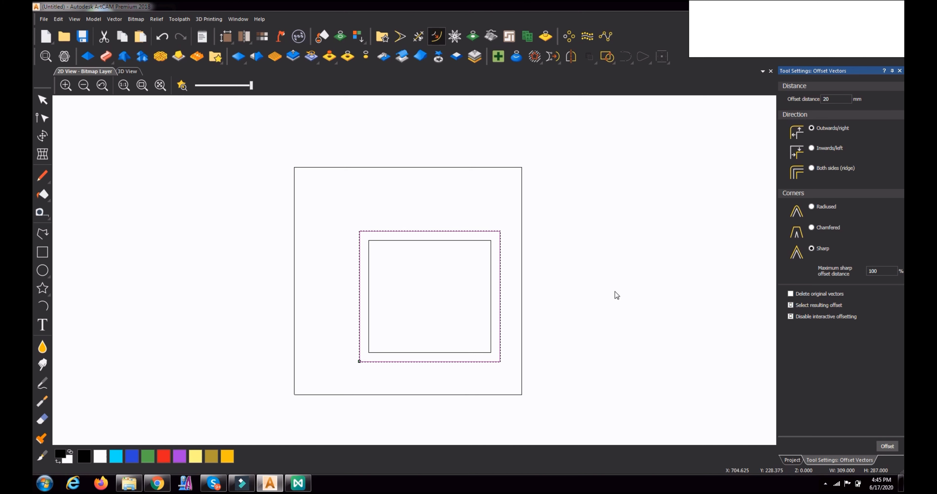
key(ctrl+z)
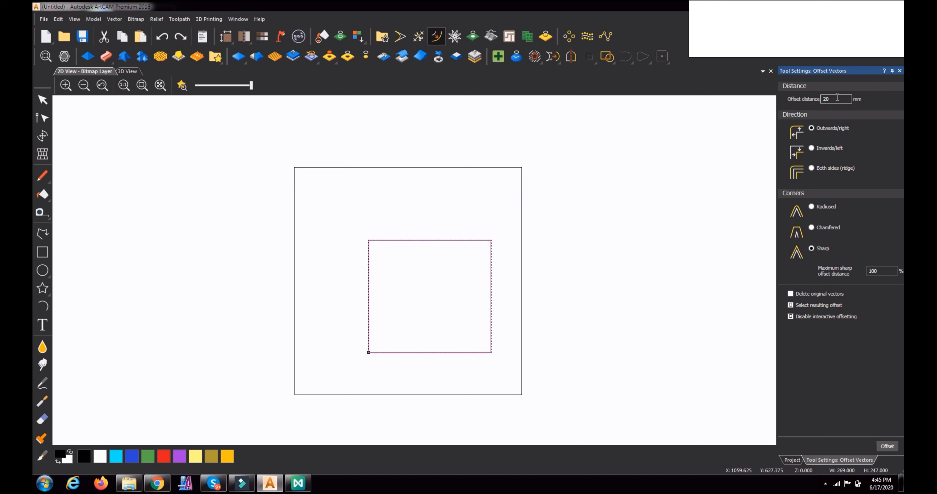
- Allow interactive offsetting and interactively offset the rectangle about 51 mm outwards with sharp corners
click(790, 316)
drag(490, 256, 513, 258)
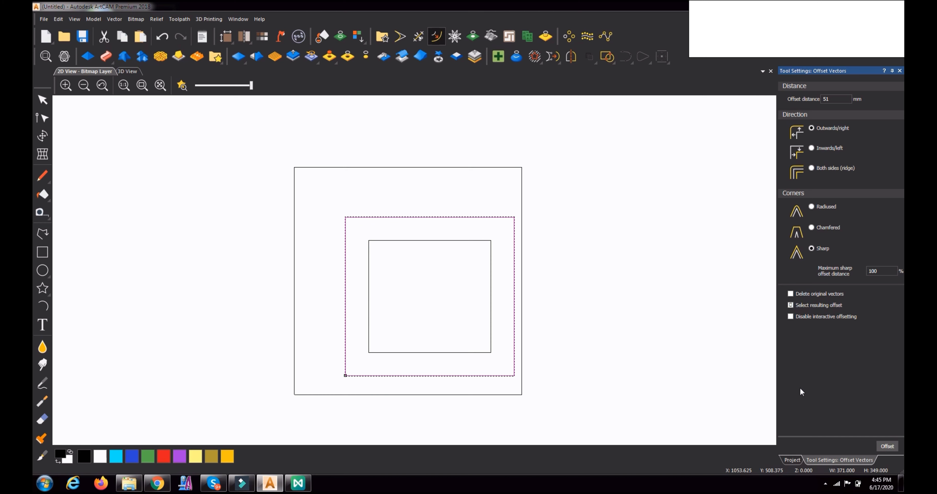
click(825, 483)
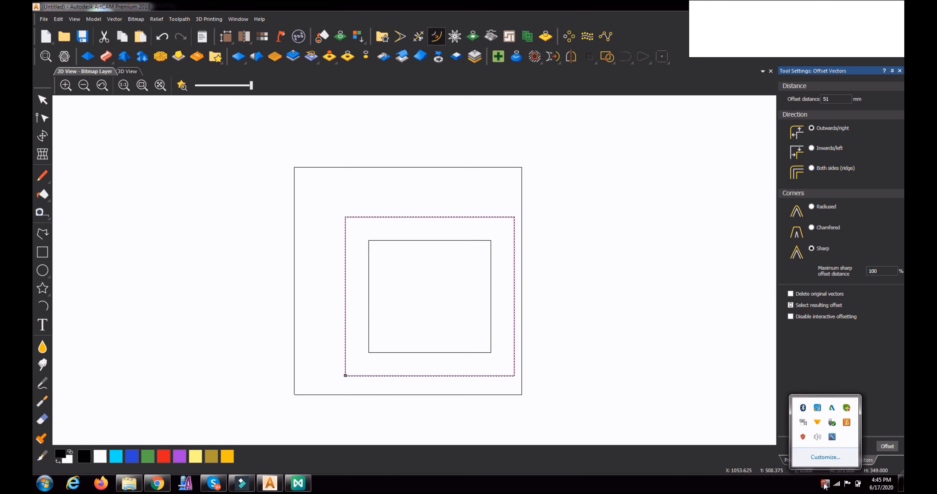
right_click(805, 424)
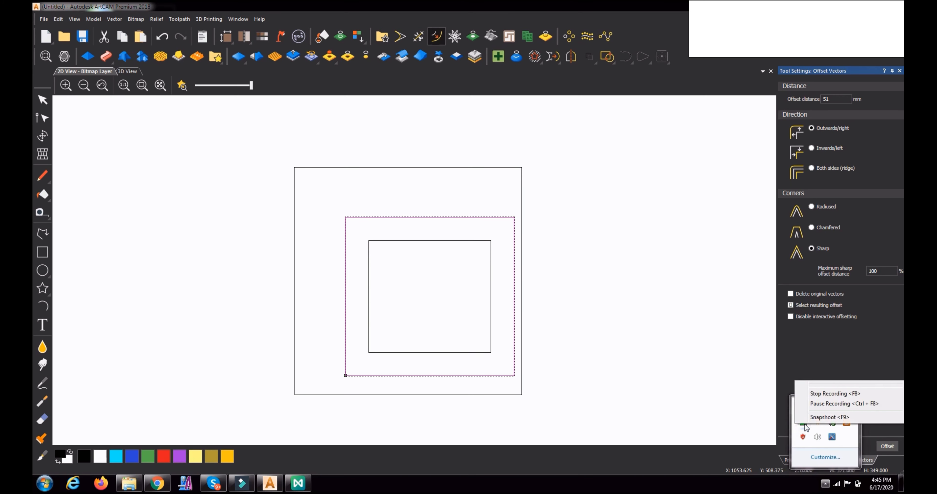
click(822, 393)
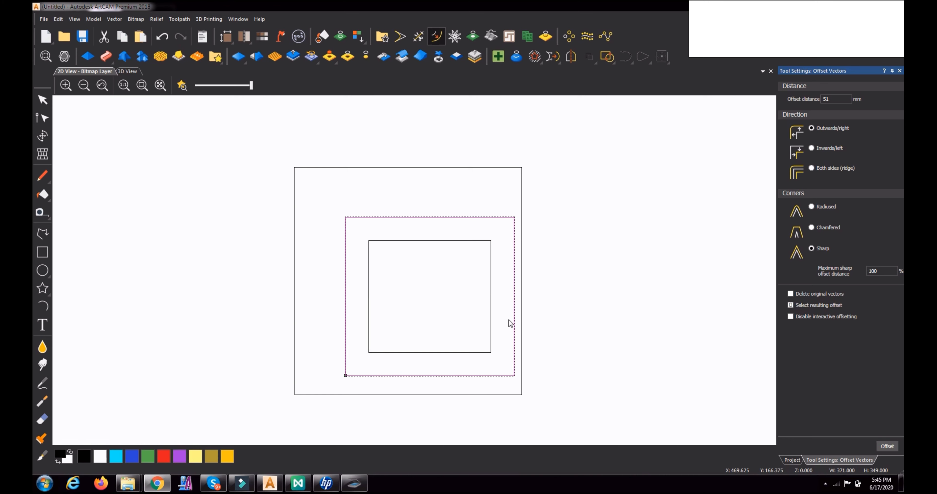
- Interactively offset the original rectangle about 38 mm inwards and about 24 mm outwards
mouse_move(491, 318)
mouse_down()
mouse_move(458, 320)
mouse_move(473, 322)
mouse_up()
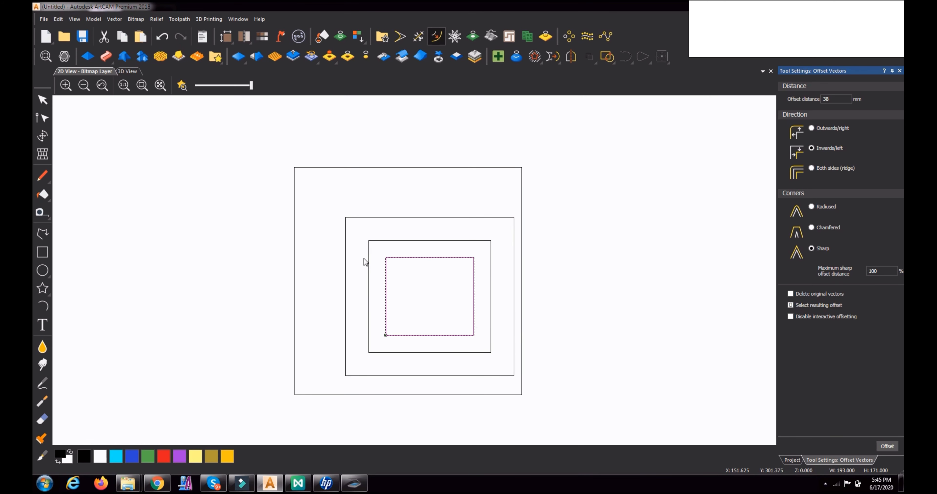
drag(368, 267, 357, 273)
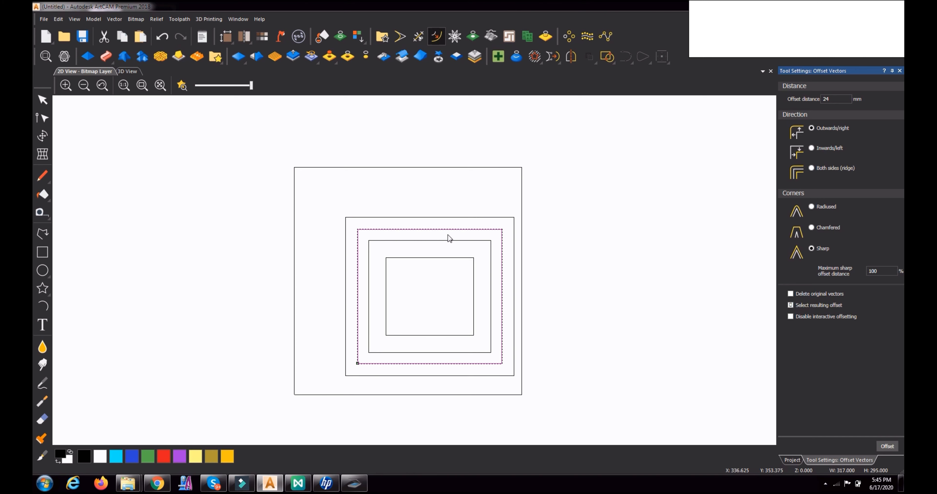
- Disable interactive offsetting and offset the rectangle made by the 51 mm offset 100 mm outwards with sharp corners
click(791, 317)
click(473, 307)
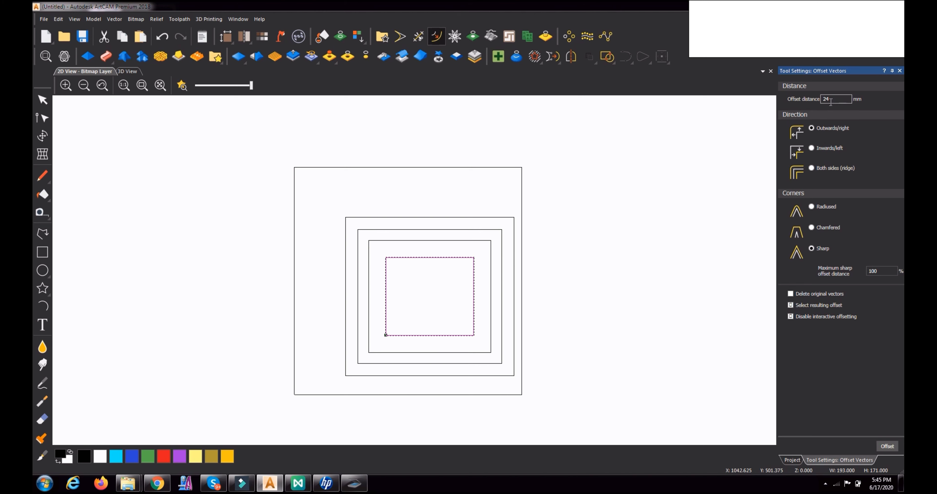
drag(830, 101, 779, 100)
text(100)
click(467, 217)
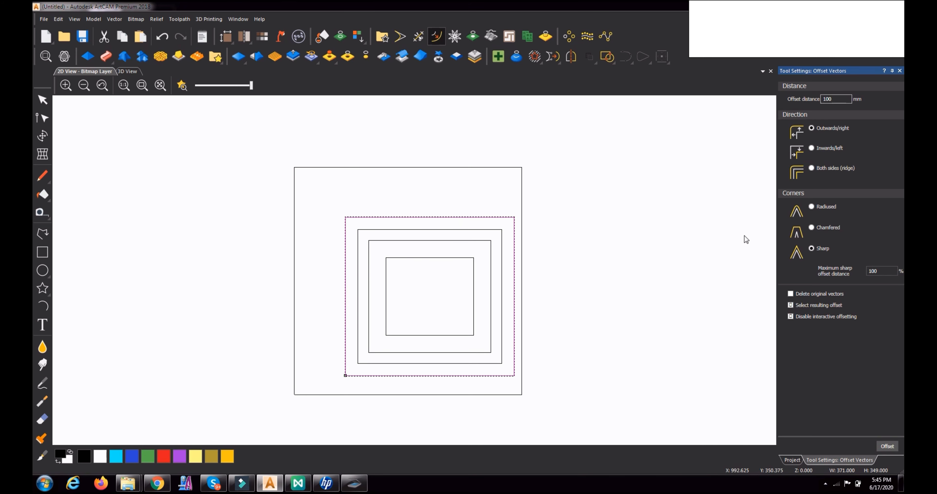
click(883, 449)
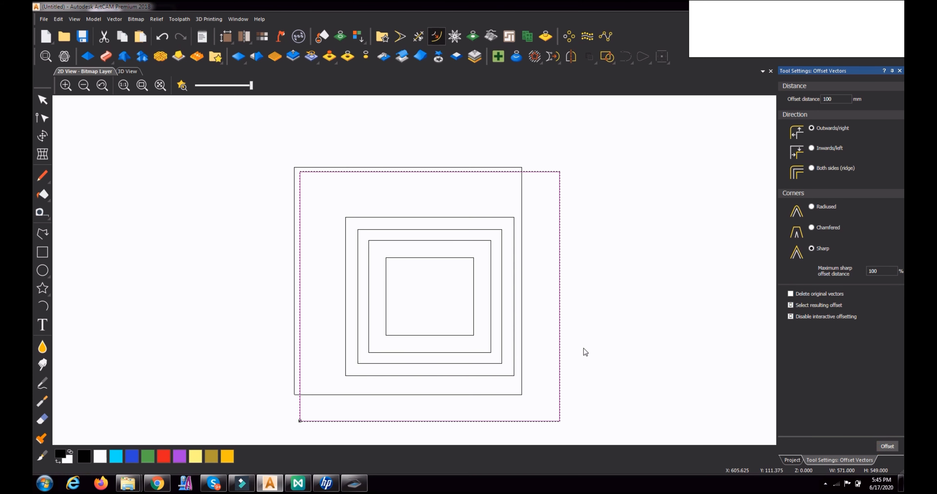